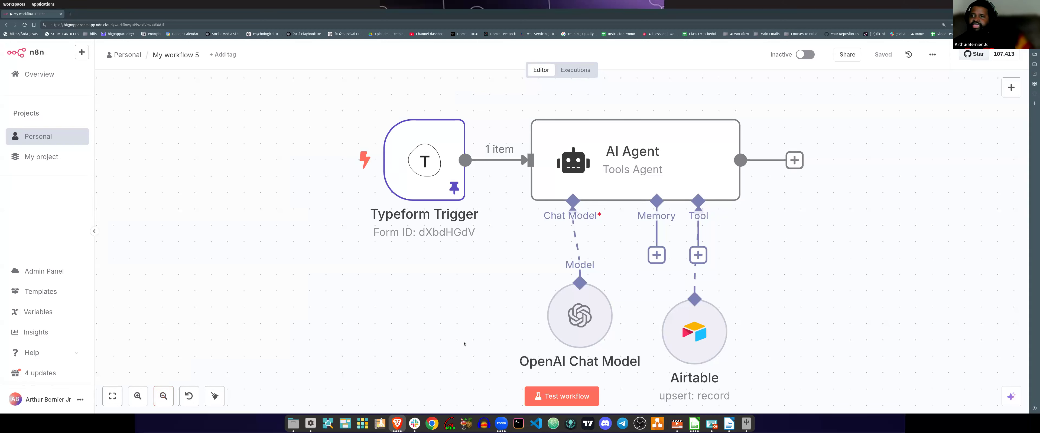
Open the Typeform Trigger node and review the applicant qualification questions and answers in its pinned JSON output
{"action": "mouse_move", "coordinate": [458, 209]}
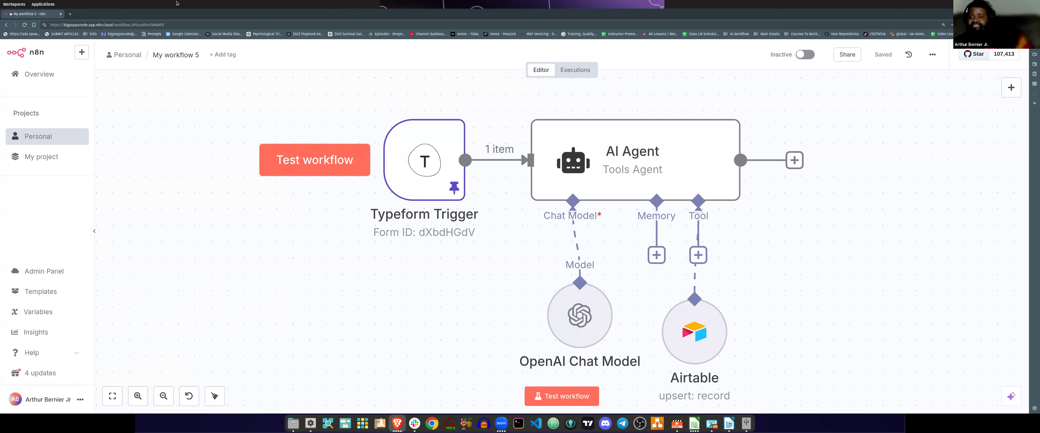
{"action": "left_click", "coordinate": [418, 158]}
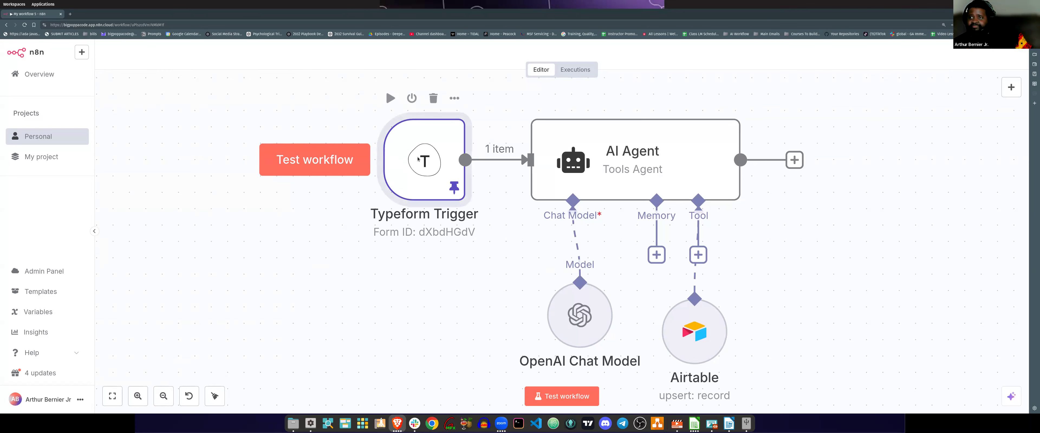
{"action": "double_click", "coordinate": [419, 158]}
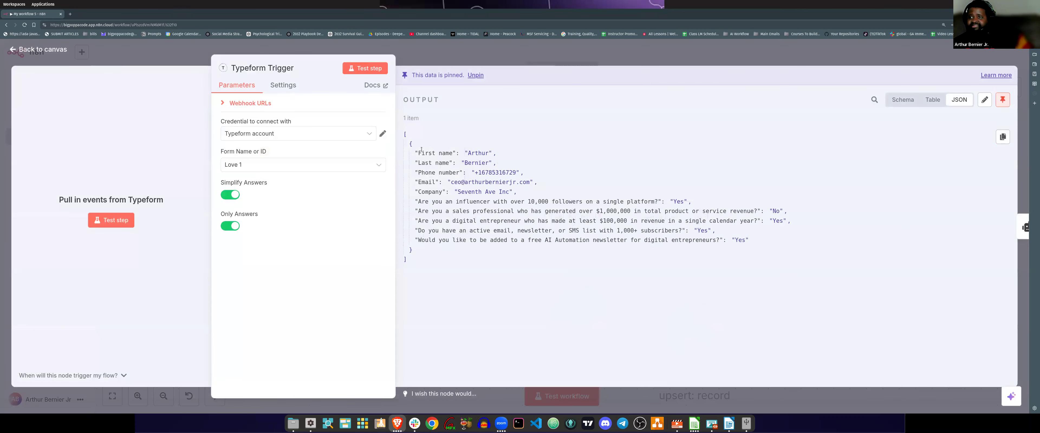
{"action": "left_click_drag", "start_coordinate": [416, 152], "coordinate": [661, 201]}
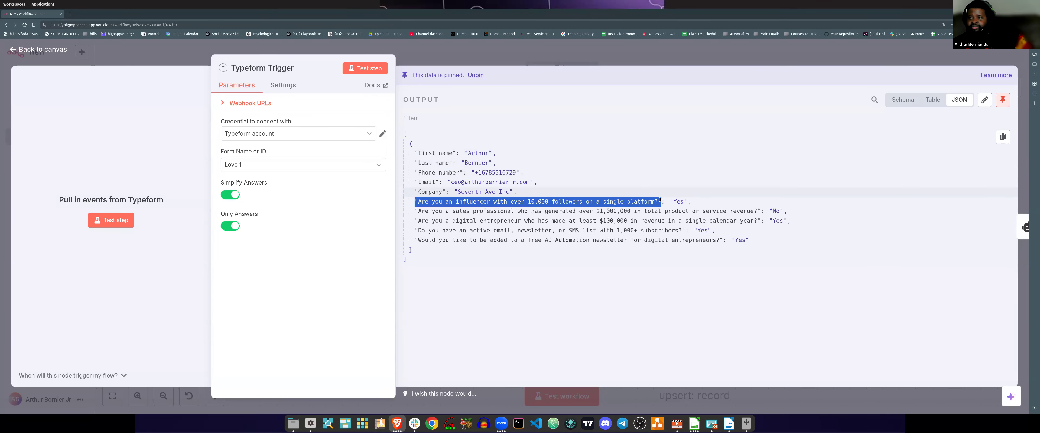
{"action": "left_click", "coordinate": [501, 214]}
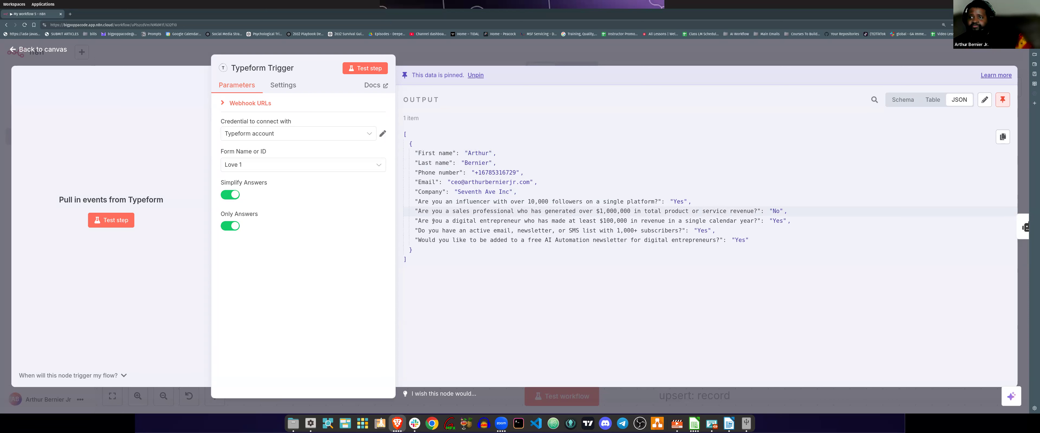
{"action": "left_click_drag", "start_coordinate": [416, 221], "coordinate": [727, 222]}
{"action": "left_click_drag", "start_coordinate": [787, 211], "coordinate": [415, 221]}
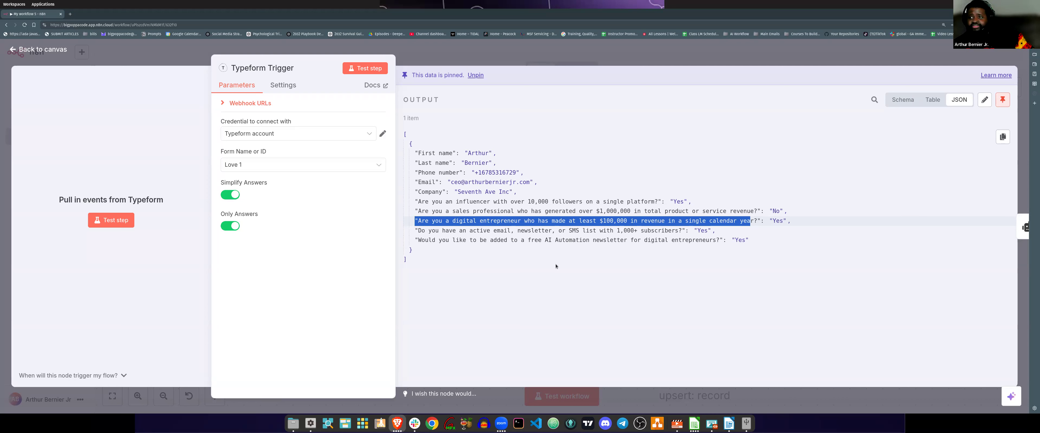
{"action": "left_click", "coordinate": [624, 201]}
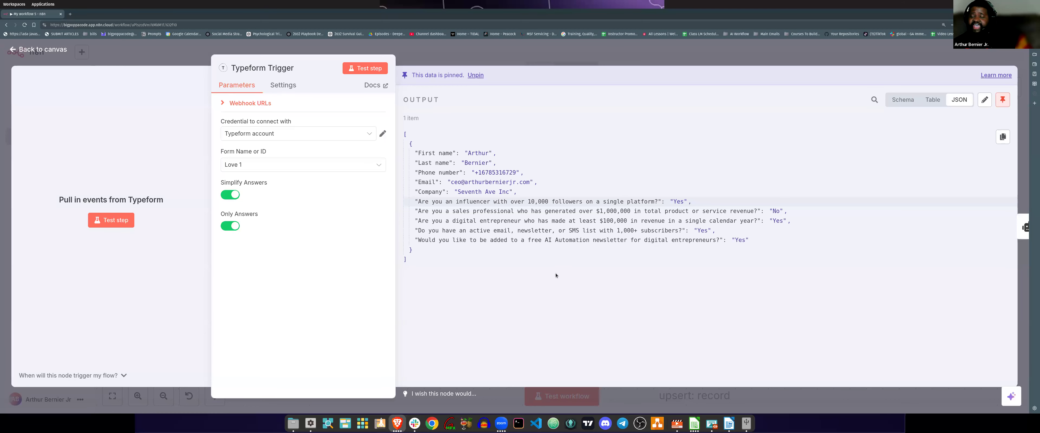
{"action": "left_click", "coordinate": [690, 50]}
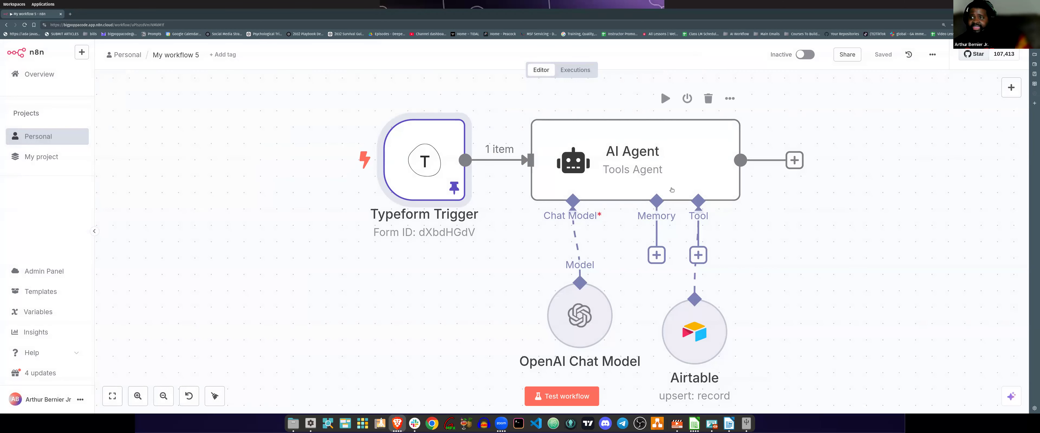
{"action": "scroll", "coordinate": [672, 190], "scroll_direction": "down", "scroll_amount": 2}
{"action": "scroll", "coordinate": [647, 244], "scroll_direction": "down", "scroll_amount": 2}
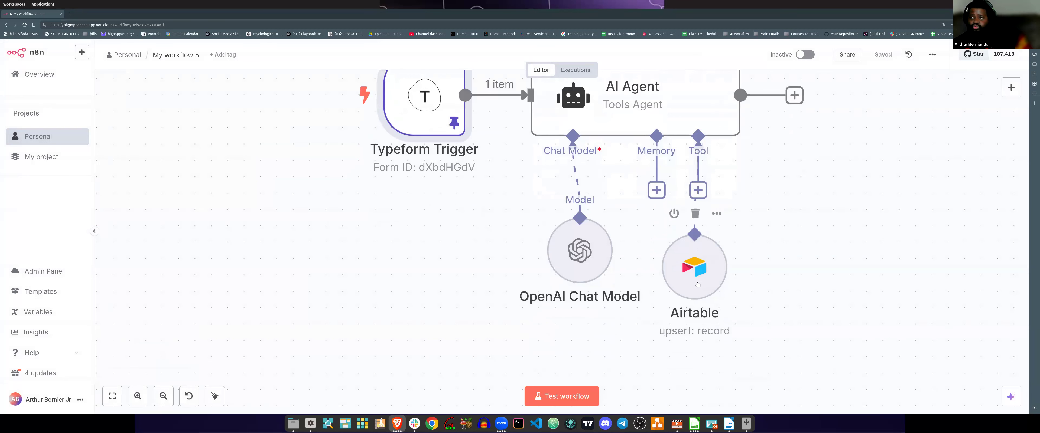
{"action": "scroll", "coordinate": [697, 285], "scroll_direction": "up", "scroll_amount": 1}
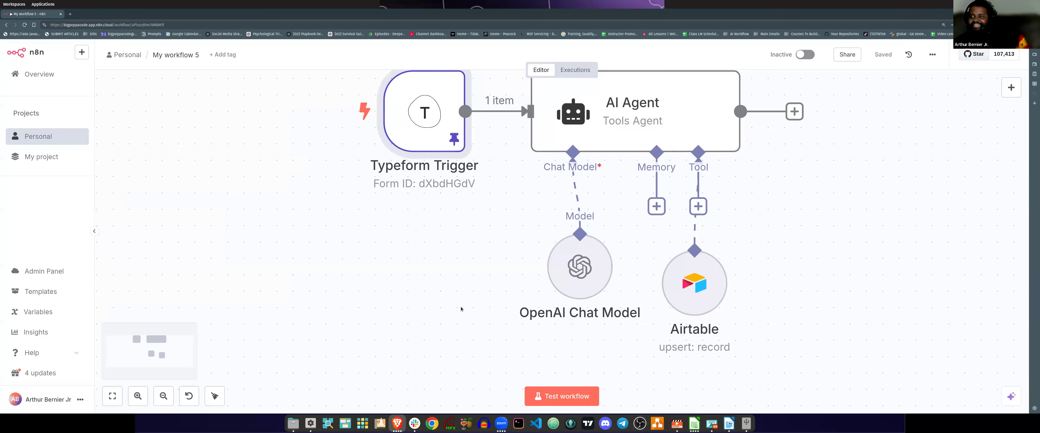
{"action": "scroll", "coordinate": [467, 313], "scroll_direction": "up", "scroll_amount": 1}
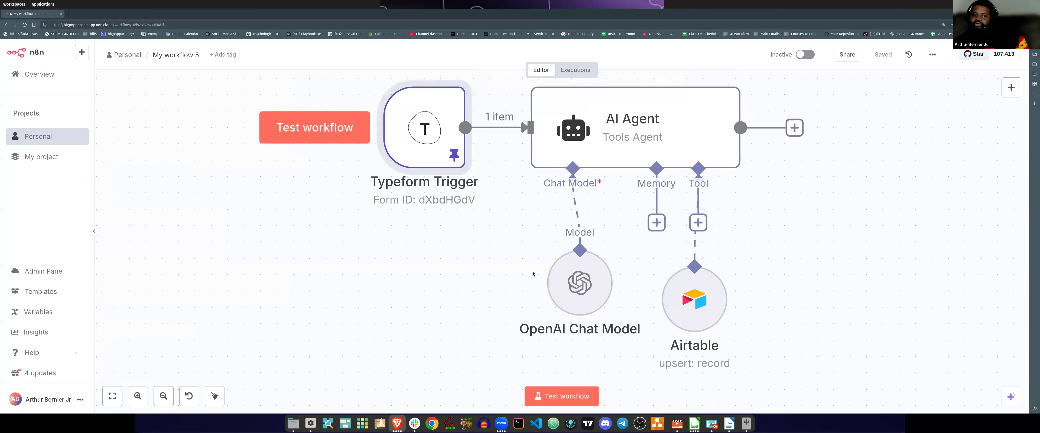
{"action": "mouse_move", "coordinate": [586, 176]}
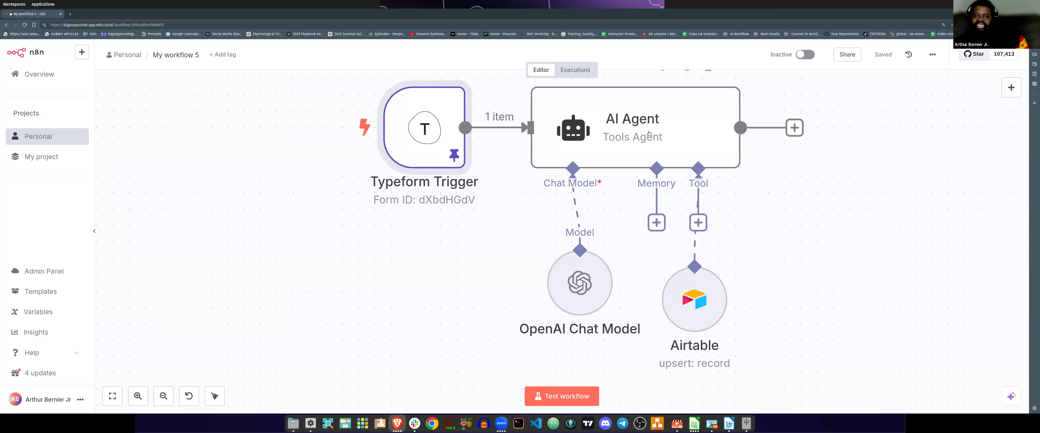
Open the AI Agent node and look through its user message prompt and system message
{"action": "left_click", "coordinate": [578, 267]}
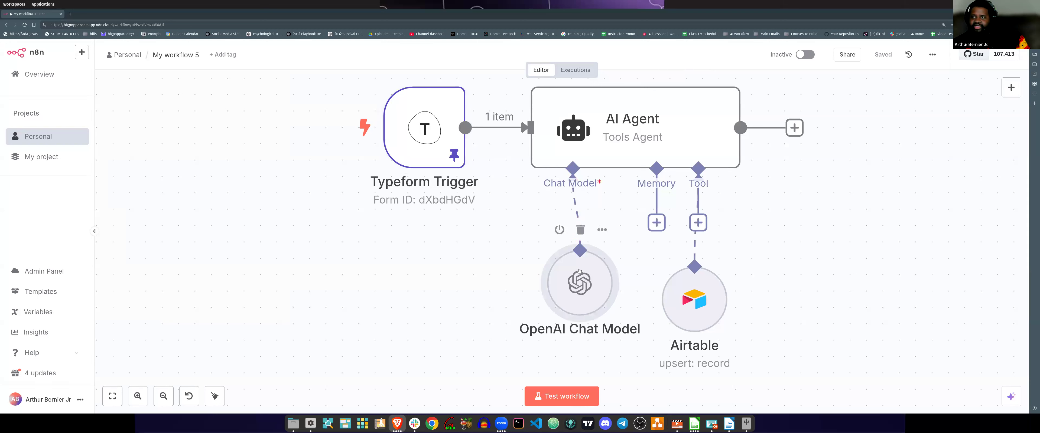
{"action": "left_click", "coordinate": [582, 157]}
{"action": "double_click", "coordinate": [583, 157]}
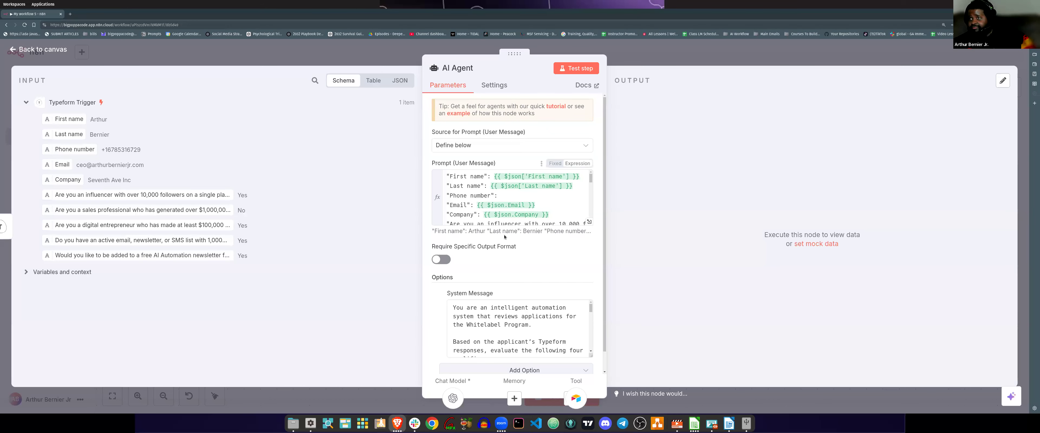
{"action": "scroll", "coordinate": [503, 237], "scroll_direction": "down", "scroll_amount": 5}
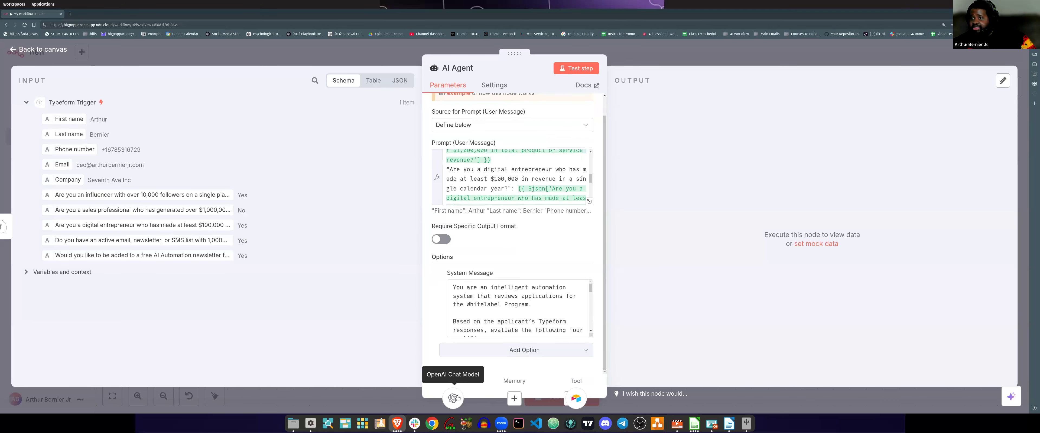
Open the agent's OpenAI Chat Model settings, browse the available models without changing the selection, and return to the canvas
{"action": "left_click", "coordinate": [458, 397]}
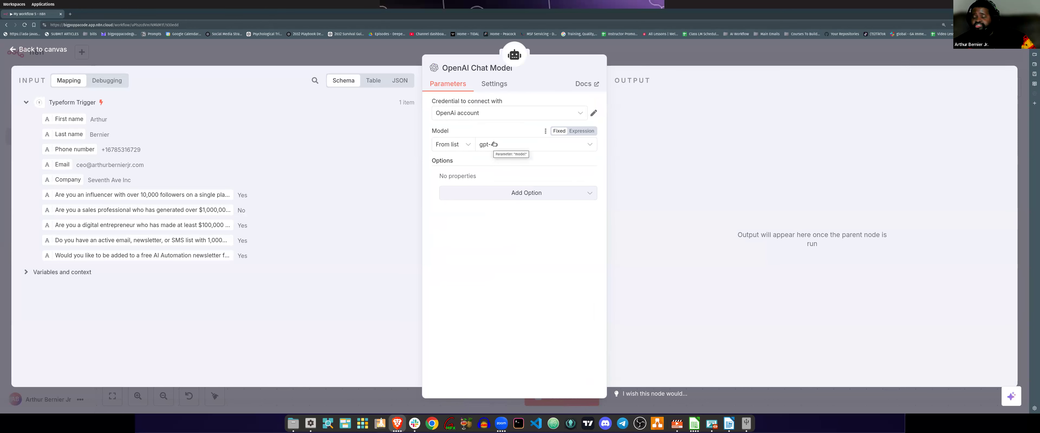
{"action": "left_click", "coordinate": [517, 142]}
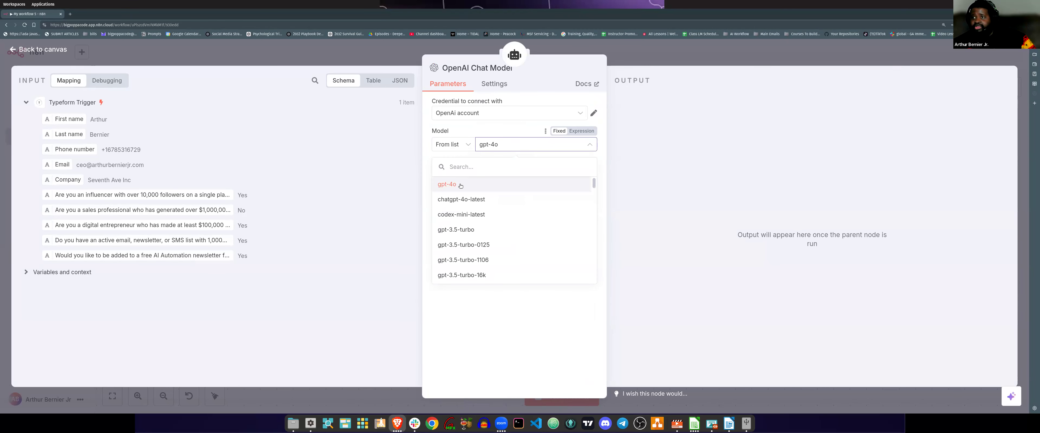
{"action": "scroll", "coordinate": [453, 203], "scroll_direction": "down", "scroll_amount": 3}
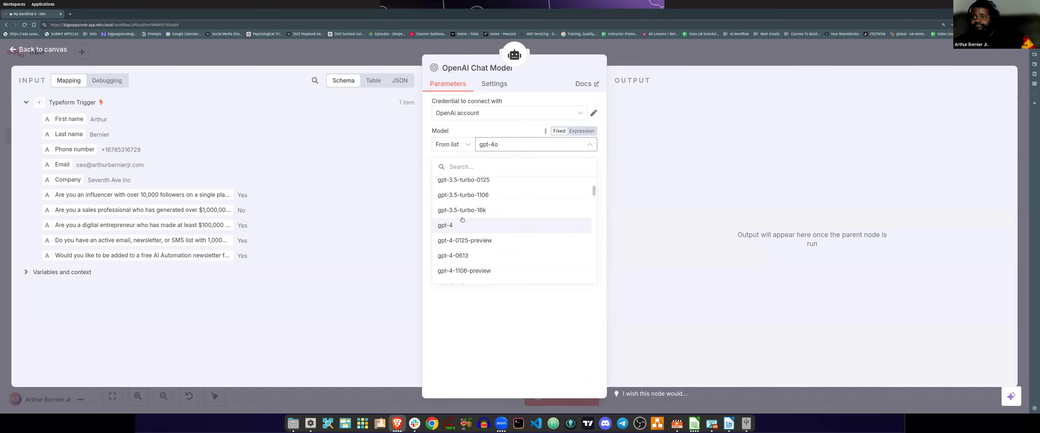
{"action": "scroll", "coordinate": [508, 234], "scroll_direction": "down", "scroll_amount": 5}
{"action": "scroll", "coordinate": [492, 236], "scroll_direction": "down", "scroll_amount": 15}
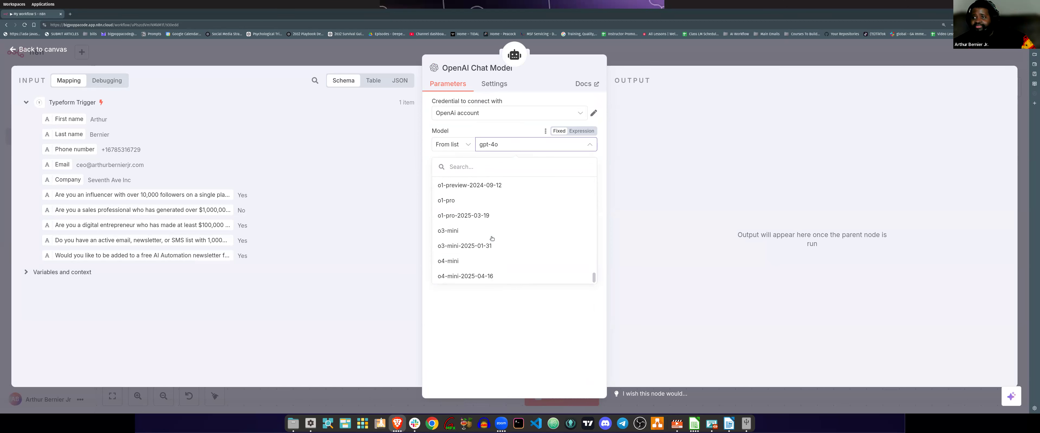
{"action": "scroll", "coordinate": [469, 208], "scroll_direction": "down", "scroll_amount": 2}
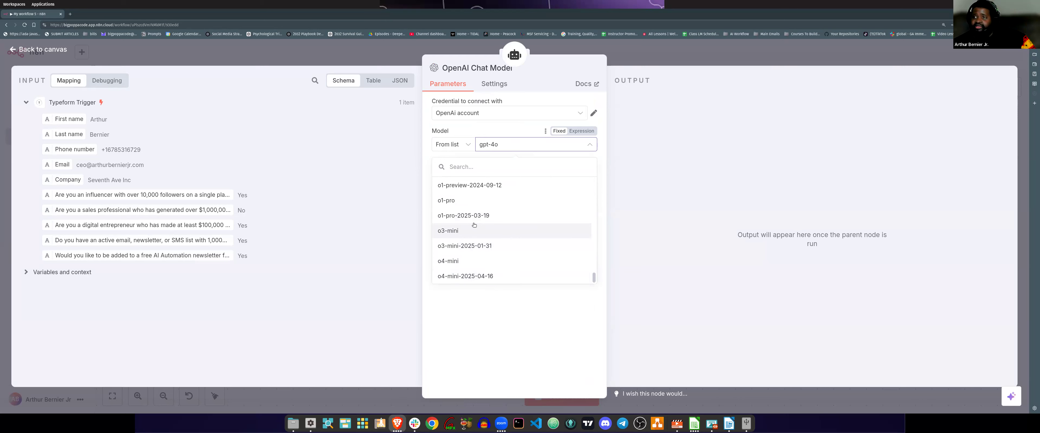
{"action": "scroll", "coordinate": [472, 224], "scroll_direction": "up", "scroll_amount": 2}
{"action": "scroll", "coordinate": [471, 223], "scroll_direction": "down", "scroll_amount": 2}
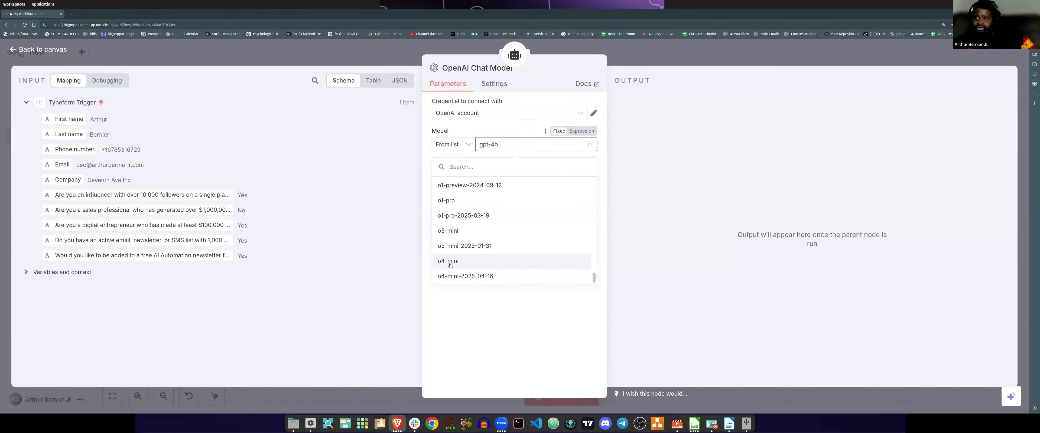
{"action": "scroll", "coordinate": [471, 261], "scroll_direction": "up", "scroll_amount": 8}
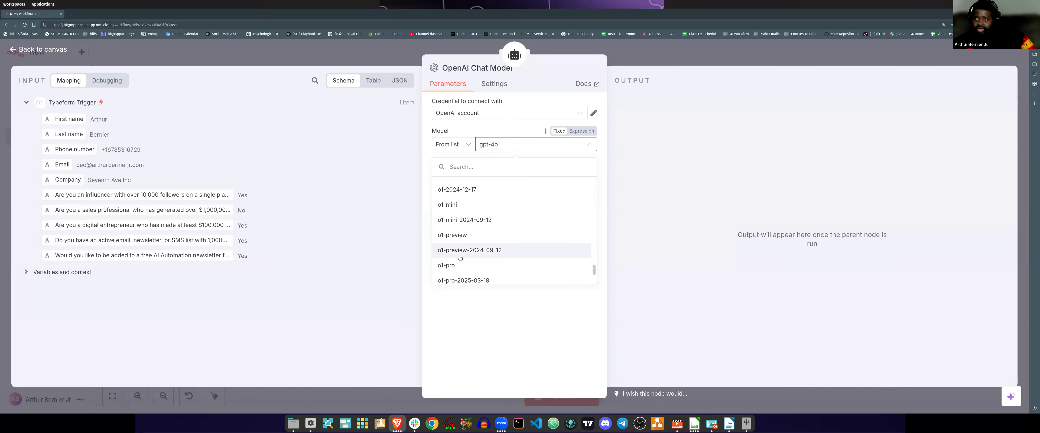
{"action": "scroll", "coordinate": [448, 252], "scroll_direction": "up", "scroll_amount": 10}
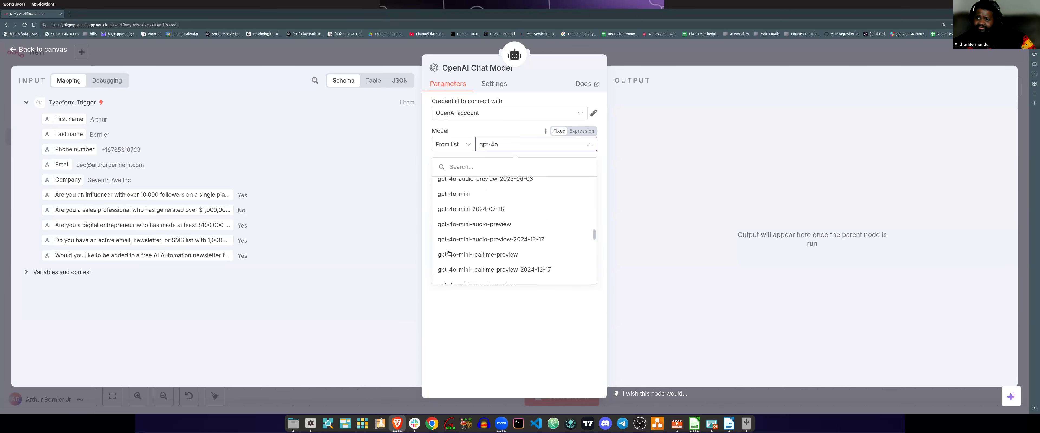
{"action": "scroll", "coordinate": [449, 253], "scroll_direction": "up", "scroll_amount": 5}
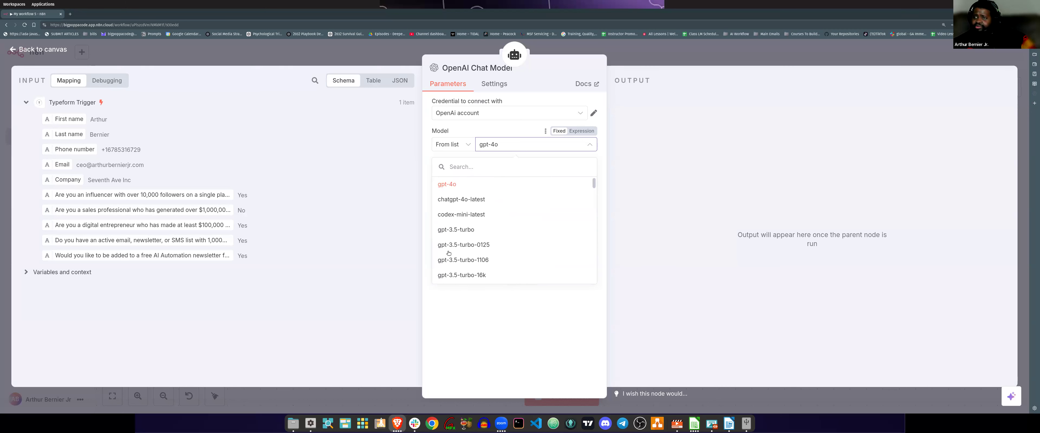
{"action": "left_click", "coordinate": [658, 136]}
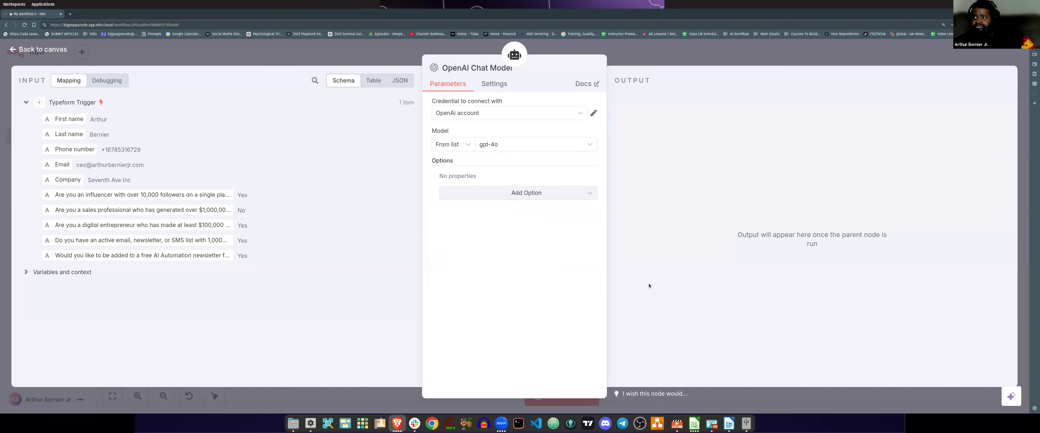
{"action": "left_click", "coordinate": [314, 50]}
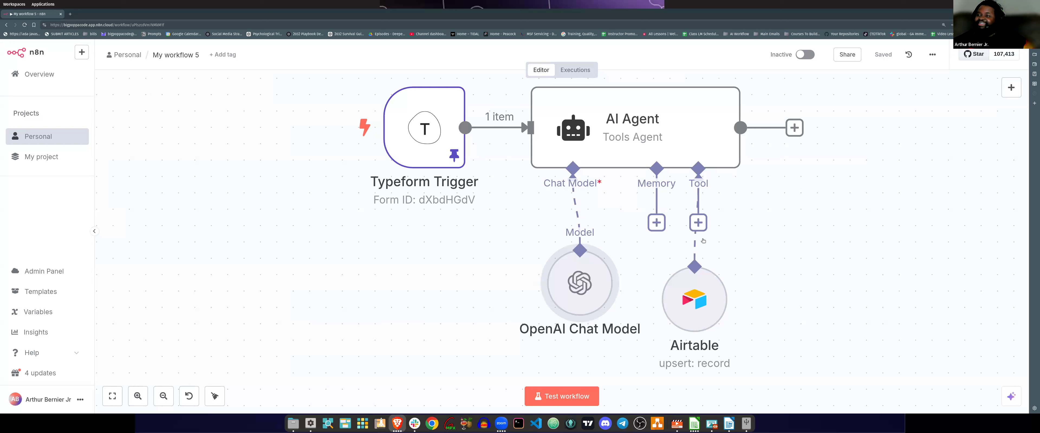
Open the Airtable tool node and review its operation, base, table and column value mappings
{"action": "mouse_move", "coordinate": [696, 296]}
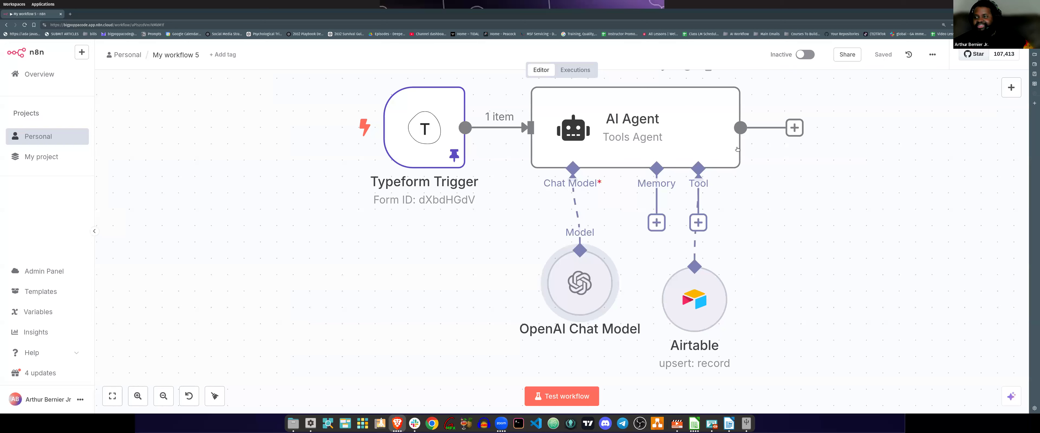
{"action": "mouse_move", "coordinate": [692, 234]}
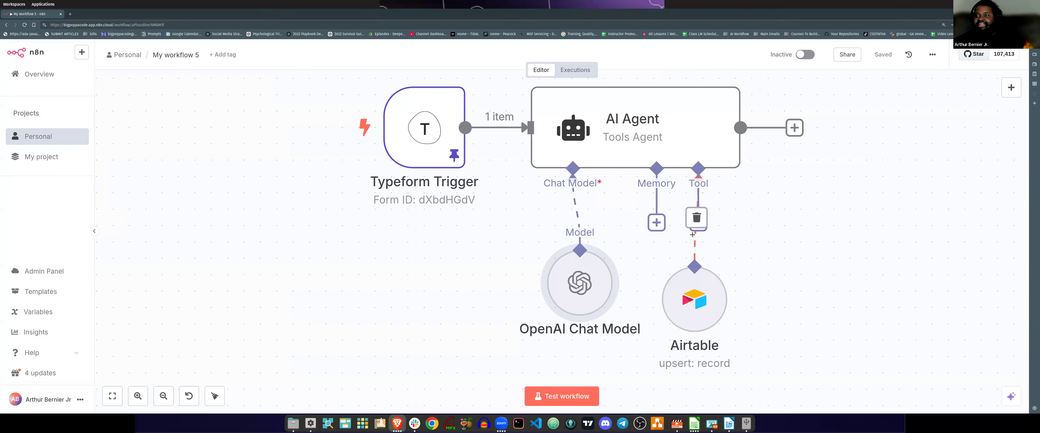
{"action": "left_click", "coordinate": [696, 306]}
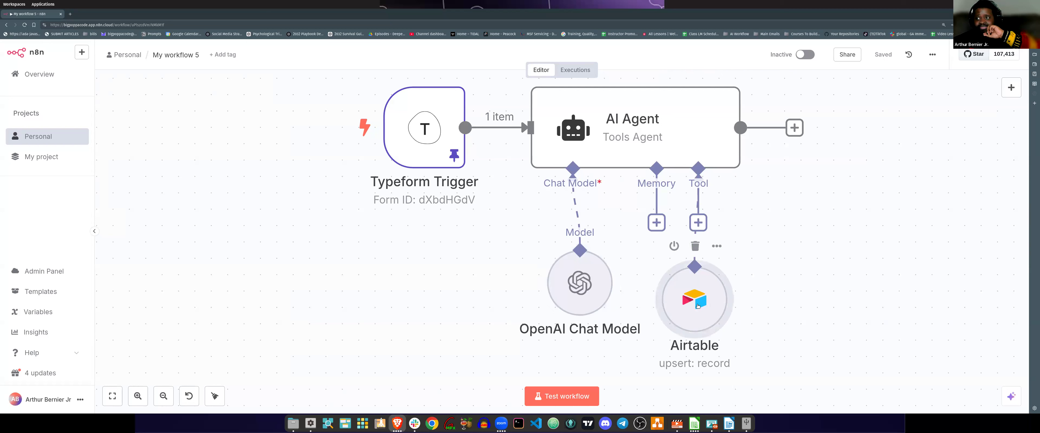
{"action": "left_click", "coordinate": [716, 246]}
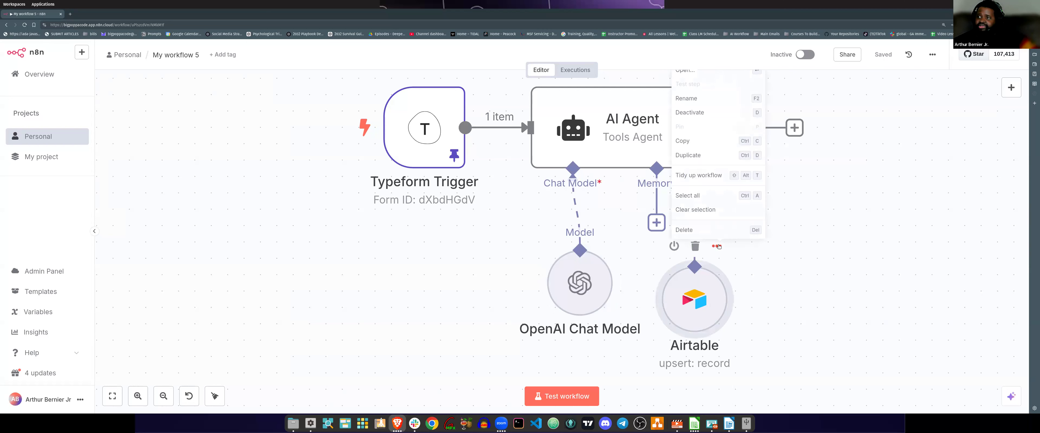
{"action": "left_click", "coordinate": [697, 72]}
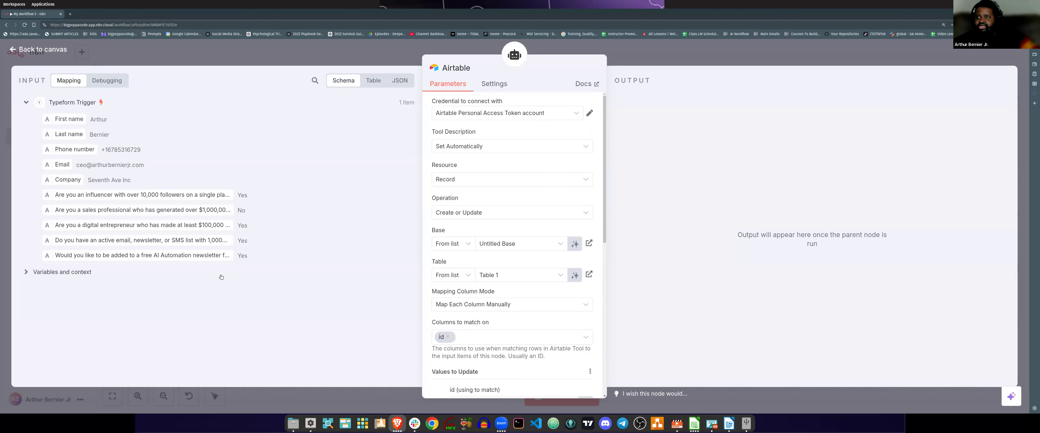
{"action": "scroll", "coordinate": [511, 261], "scroll_direction": "down", "scroll_amount": 10}
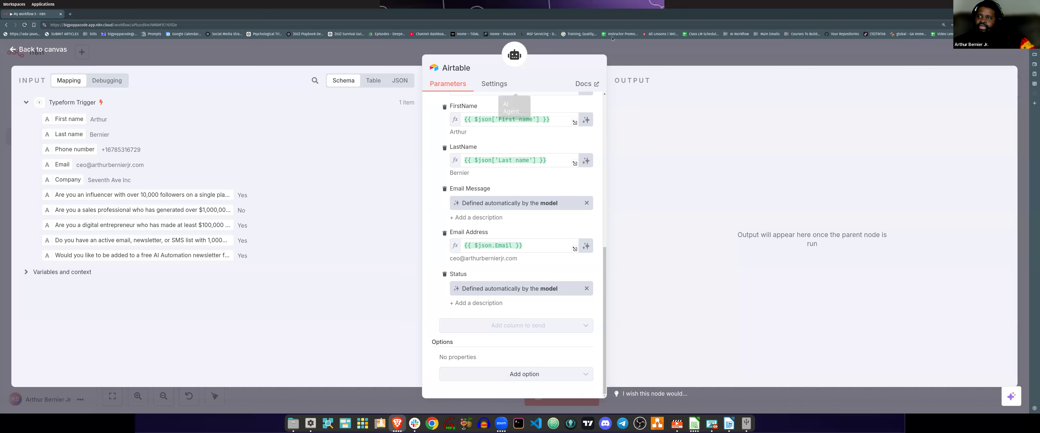
{"action": "left_click", "coordinate": [849, 62]}
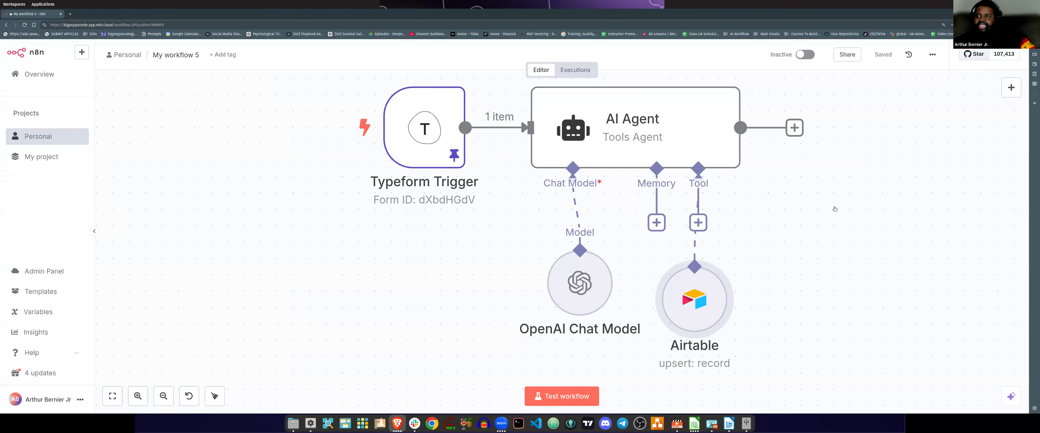
Open the AI Agent node and review the applicant fields and qualification questions mapped in its user message prompt
{"action": "left_click", "coordinate": [603, 118]}
{"action": "double_click", "coordinate": [603, 118]}
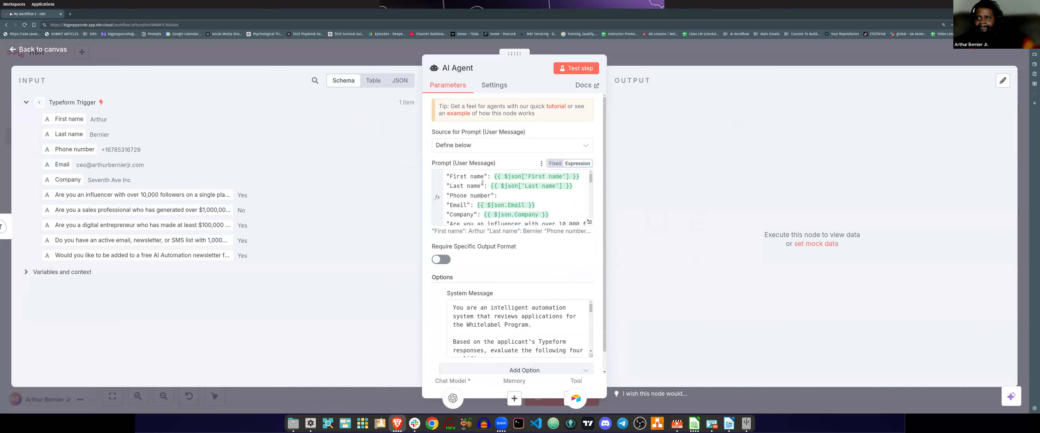
{"action": "scroll", "coordinate": [502, 197], "scroll_direction": "down", "scroll_amount": 2}
{"action": "scroll", "coordinate": [501, 197], "scroll_direction": "down", "scroll_amount": 5}
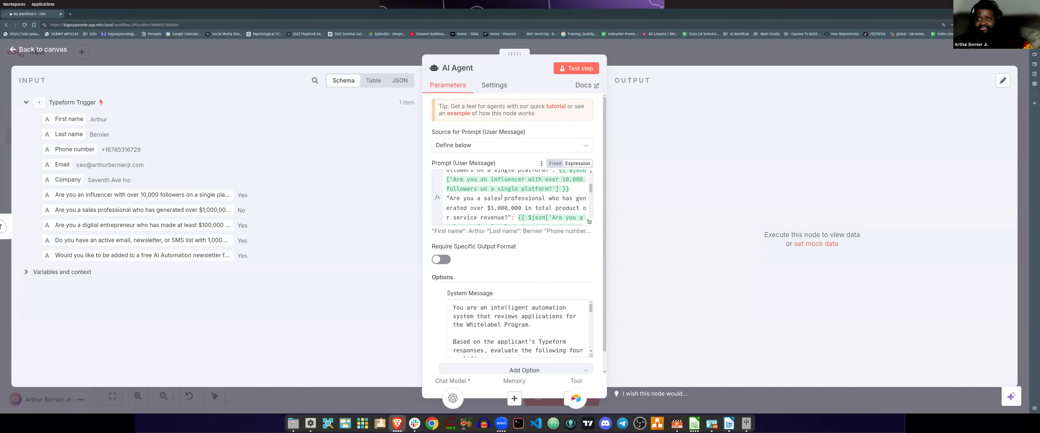
{"action": "scroll", "coordinate": [504, 191], "scroll_direction": "up", "scroll_amount": 8}
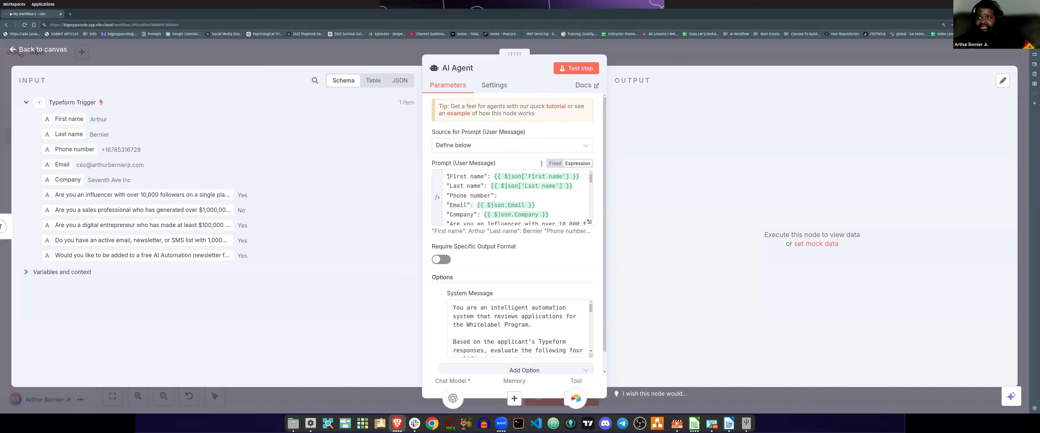
{"action": "left_click_drag", "start_coordinate": [445, 178], "coordinate": [486, 180]}
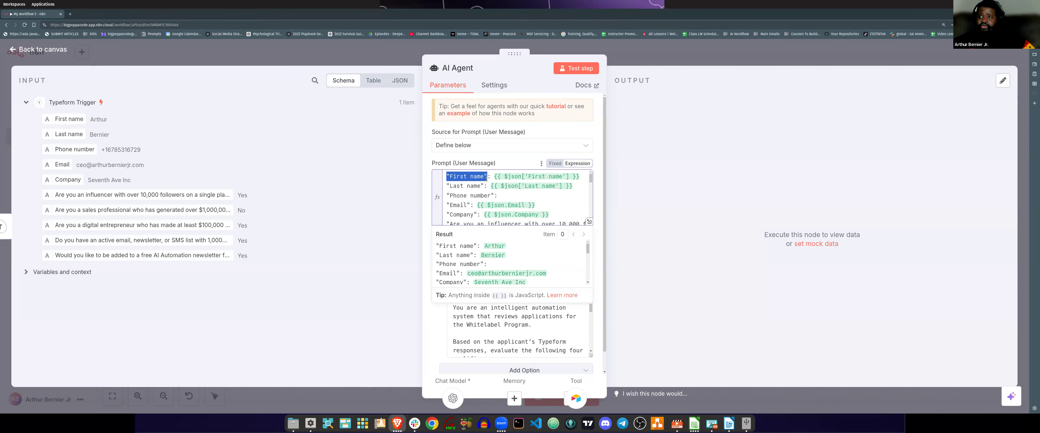
{"action": "left_click", "coordinate": [468, 187]}
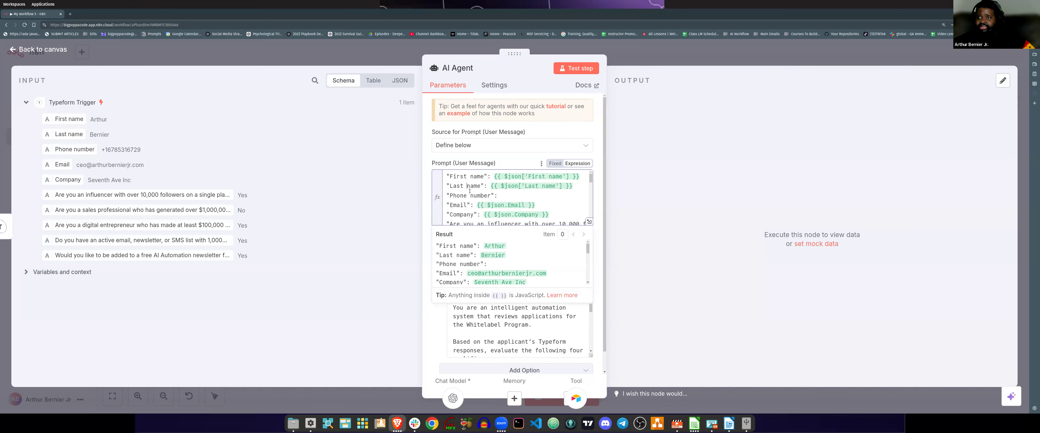
{"action": "scroll", "coordinate": [500, 265], "scroll_direction": "down", "scroll_amount": 3}
{"action": "scroll", "coordinate": [481, 270], "scroll_direction": "up", "scroll_amount": 3}
{"action": "left_click", "coordinate": [673, 202]}
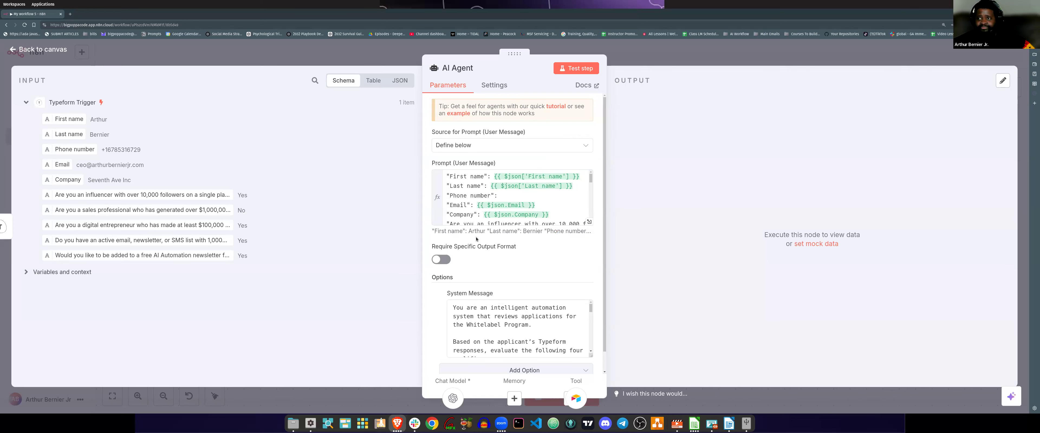
Read through the system message's agent role, the four applicant qualifiers, and the rules for classifying applicants as Qualified or Not Qualified
{"action": "scroll", "coordinate": [480, 251], "scroll_direction": "down", "scroll_amount": 1}
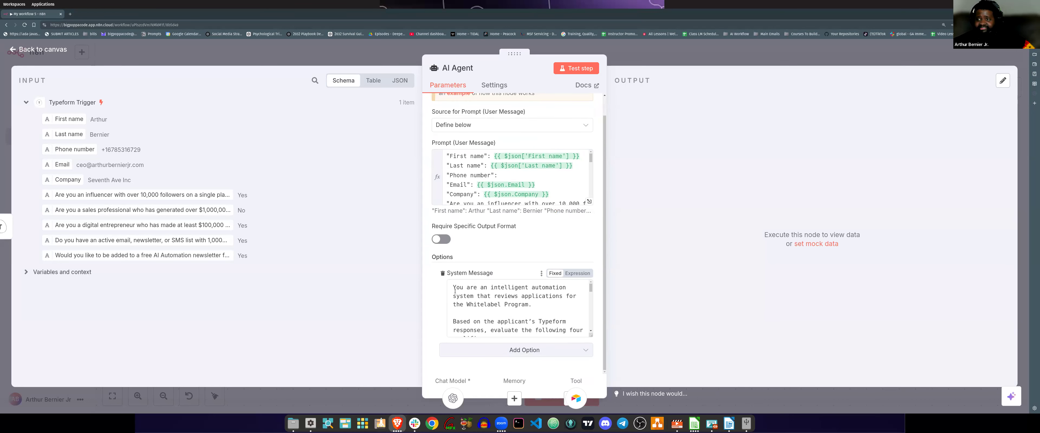
{"action": "left_click_drag", "start_coordinate": [451, 288], "coordinate": [515, 288]}
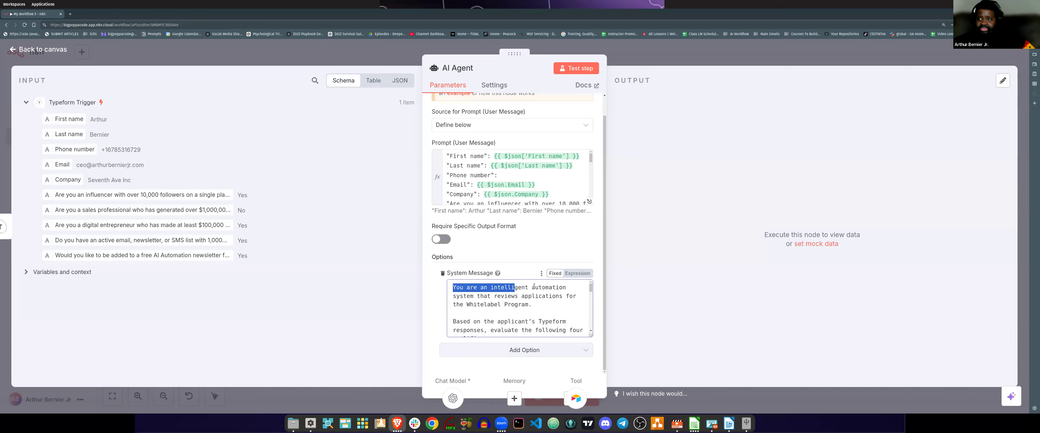
{"action": "left_click", "coordinate": [544, 297]}
{"action": "scroll", "coordinate": [544, 299], "scroll_direction": "down", "scroll_amount": 1}
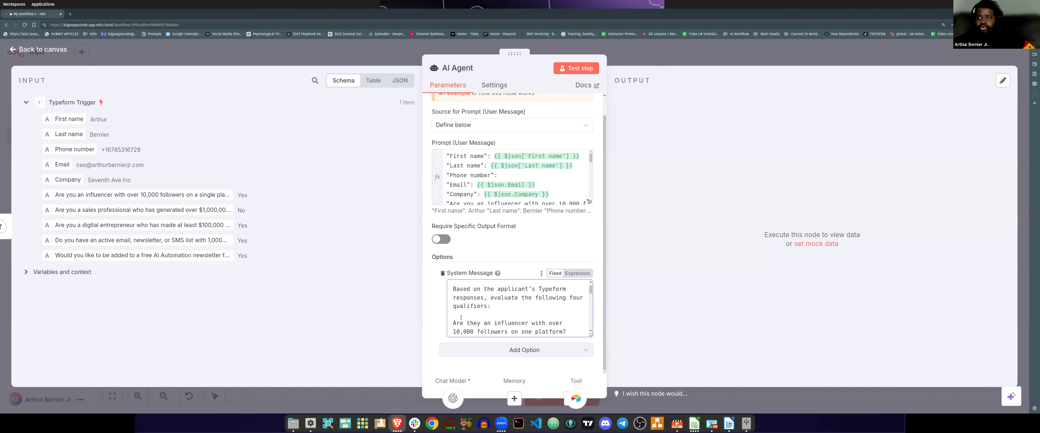
{"action": "scroll", "coordinate": [466, 309], "scroll_direction": "down", "scroll_amount": 1}
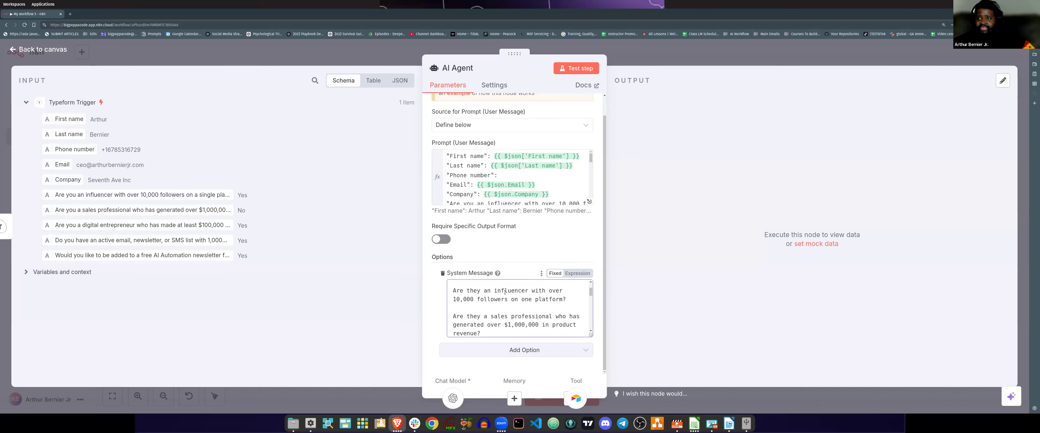
{"action": "scroll", "coordinate": [494, 297], "scroll_direction": "down", "scroll_amount": 1}
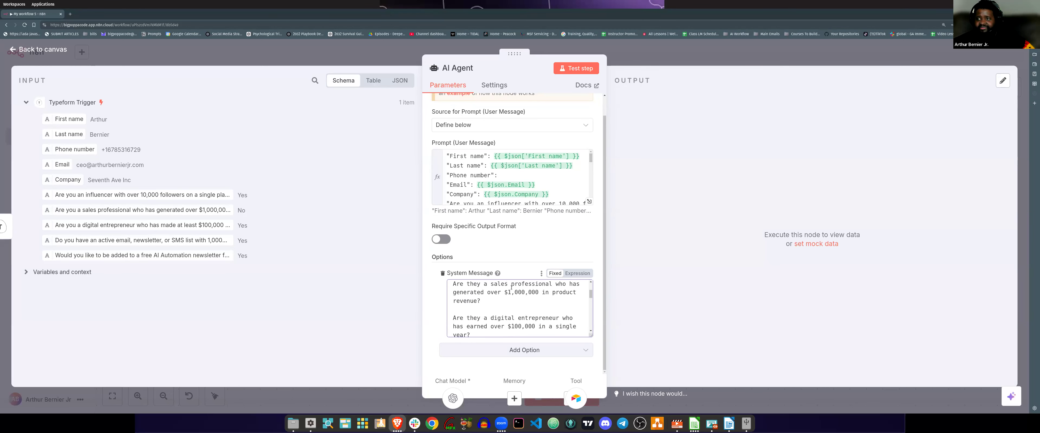
{"action": "scroll", "coordinate": [511, 287], "scroll_direction": "down", "scroll_amount": 1}
{"action": "scroll", "coordinate": [506, 290], "scroll_direction": "down", "scroll_amount": 1}
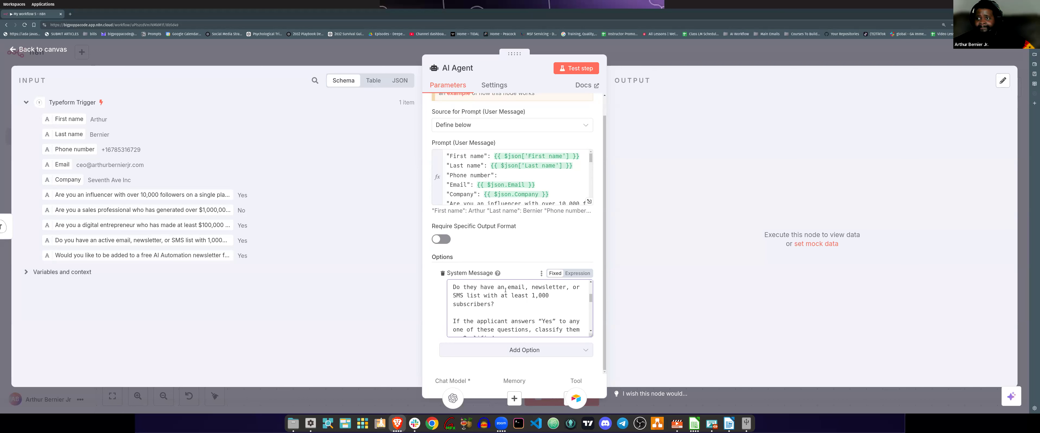
{"action": "scroll", "coordinate": [506, 296], "scroll_direction": "down", "scroll_amount": 1}
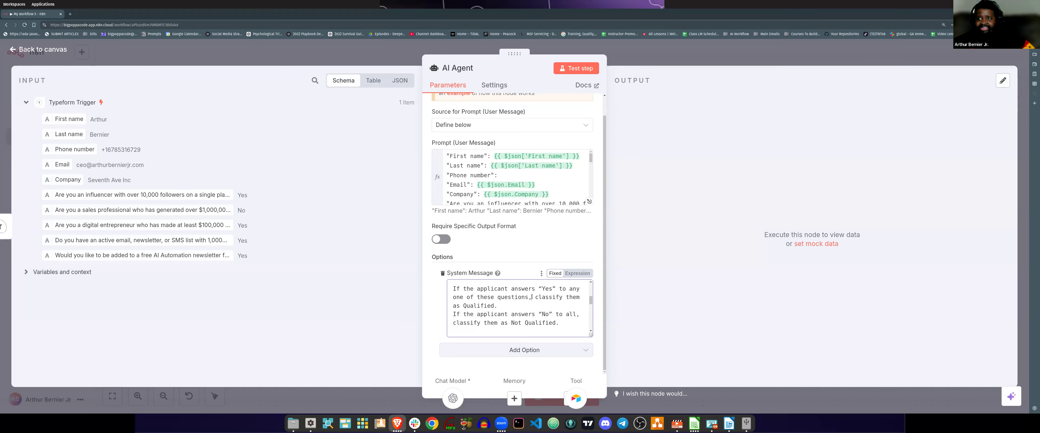
{"action": "left_click_drag", "start_coordinate": [531, 298], "coordinate": [539, 307]}
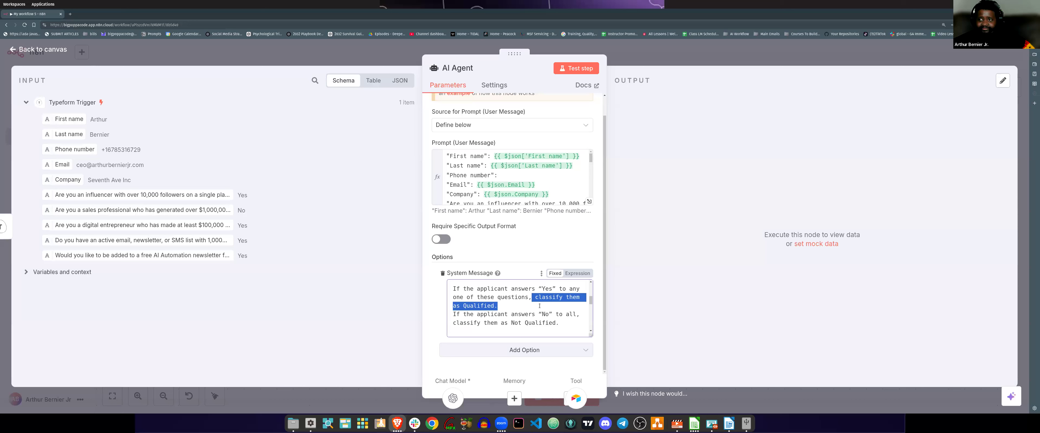
{"action": "left_click", "coordinate": [476, 323]}
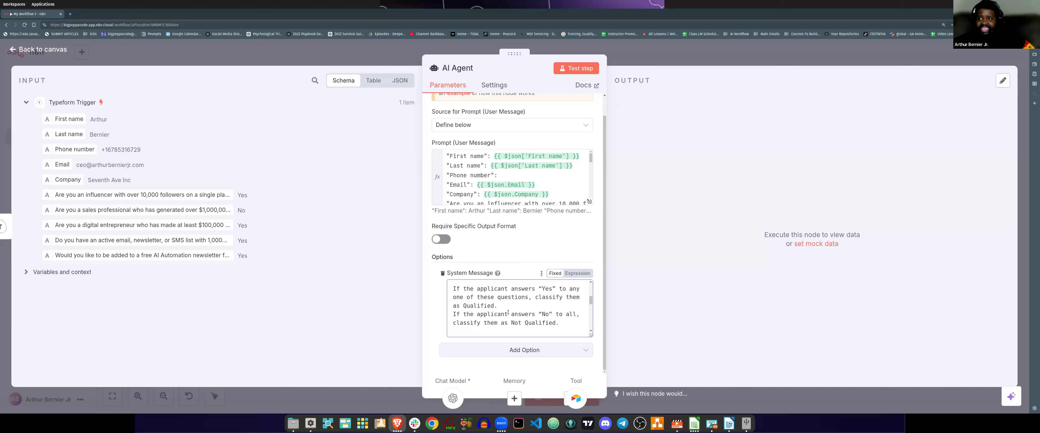
{"action": "scroll", "coordinate": [542, 318], "scroll_direction": "down", "scroll_amount": 2}
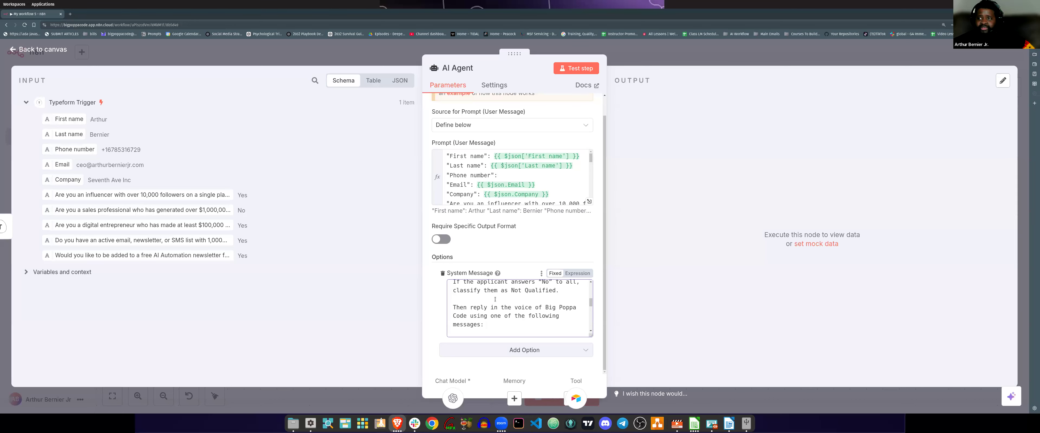
{"action": "left_click_drag", "start_coordinate": [501, 290], "coordinate": [557, 291]}
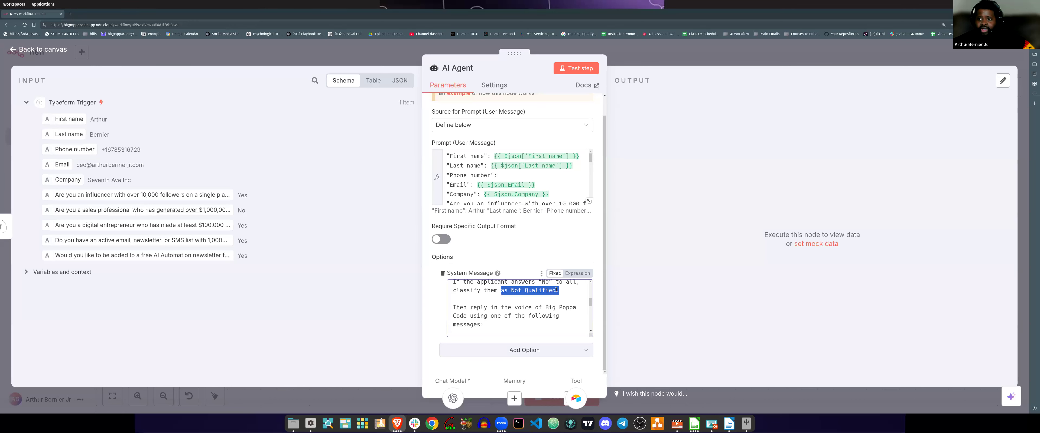
Read the system message's reply templates for Qualified and Not Qualified applicants, including the Digital Boss Academy recommendation
{"action": "scroll", "coordinate": [460, 304], "scroll_direction": "down", "scroll_amount": 2}
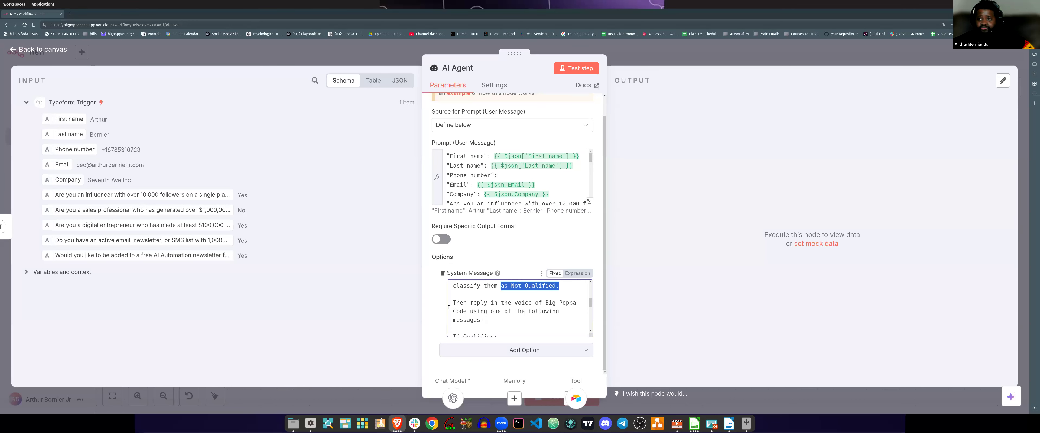
{"action": "scroll", "coordinate": [483, 296], "scroll_direction": "up", "scroll_amount": 2}
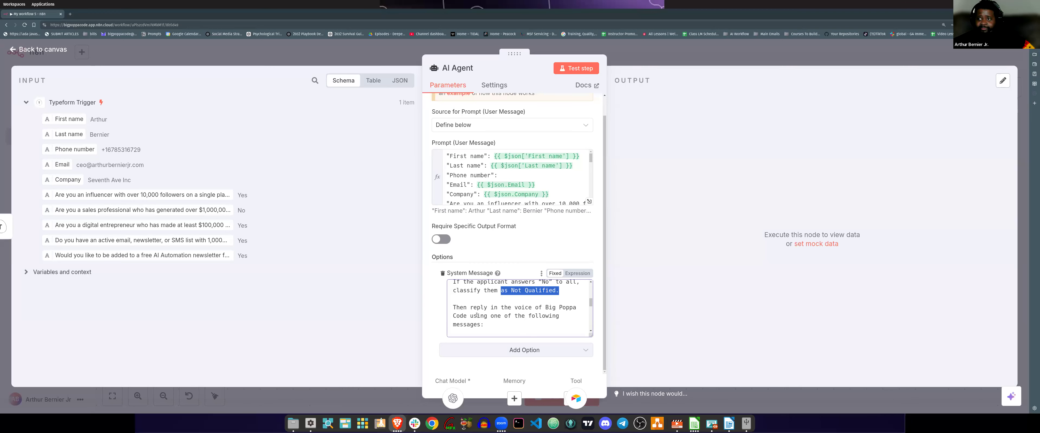
{"action": "scroll", "coordinate": [485, 317], "scroll_direction": "down", "scroll_amount": 2}
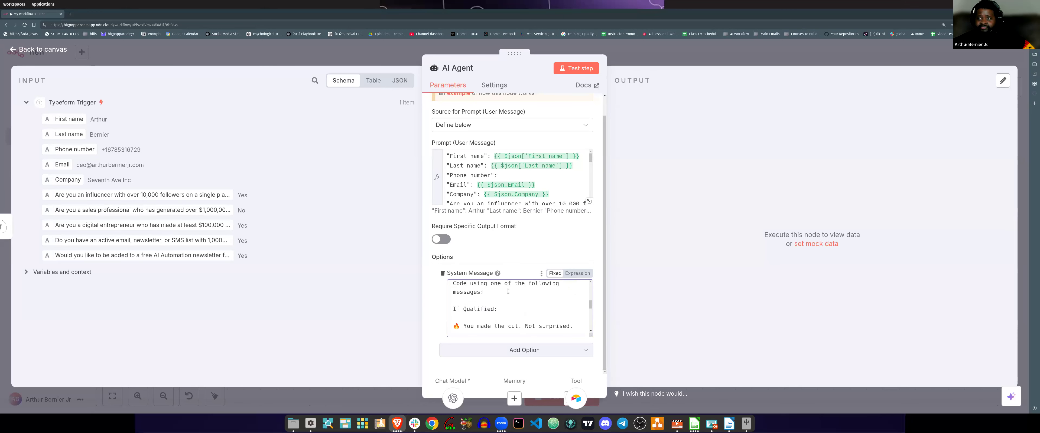
{"action": "scroll", "coordinate": [507, 291], "scroll_direction": "down", "scroll_amount": 2}
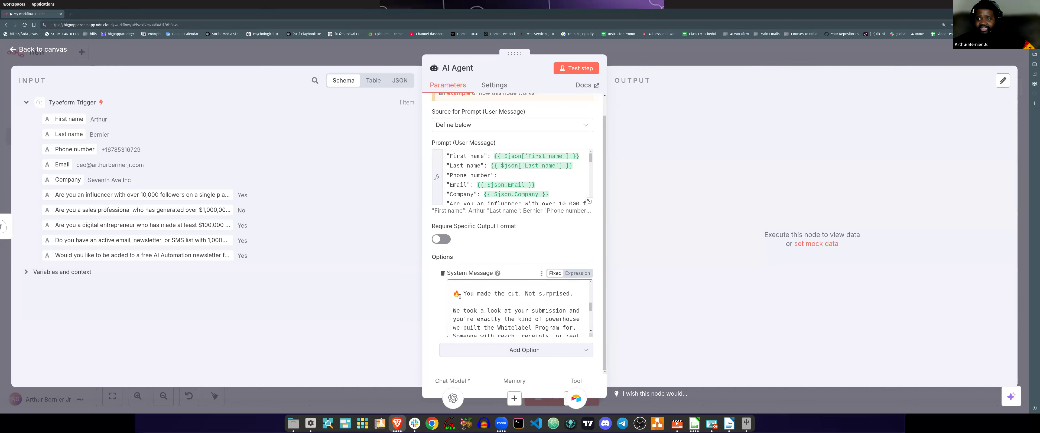
{"action": "left_click_drag", "start_coordinate": [455, 294], "coordinate": [572, 294]}
{"action": "scroll", "coordinate": [516, 290], "scroll_direction": "down", "scroll_amount": 2}
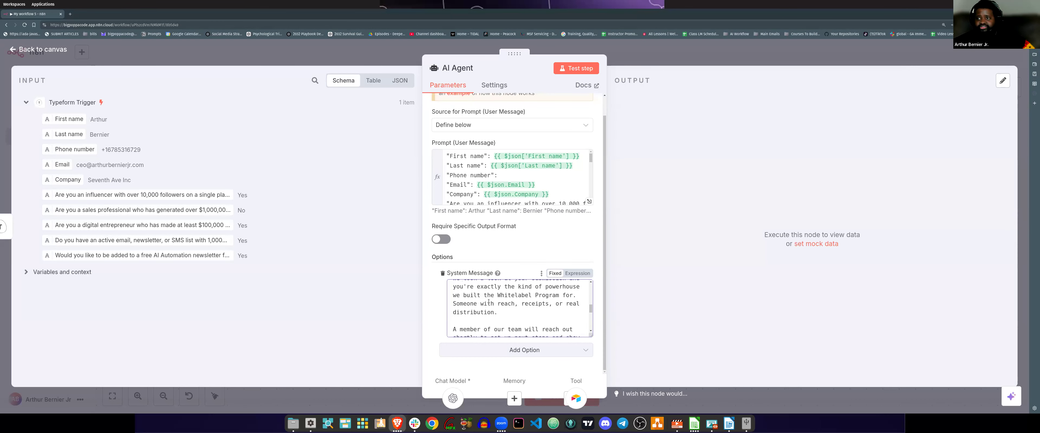
{"action": "scroll", "coordinate": [489, 302], "scroll_direction": "down", "scroll_amount": 2}
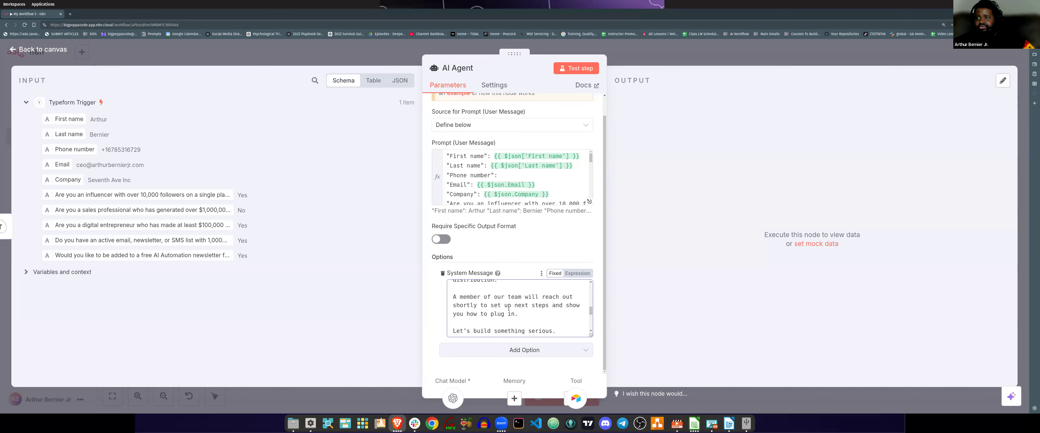
{"action": "scroll", "coordinate": [516, 309], "scroll_direction": "down", "scroll_amount": 2}
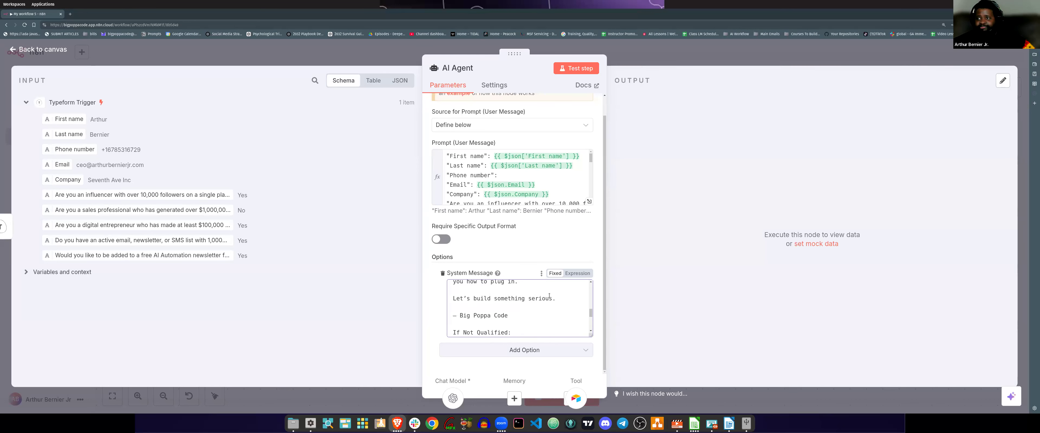
{"action": "scroll", "coordinate": [517, 307], "scroll_direction": "down", "scroll_amount": 2}
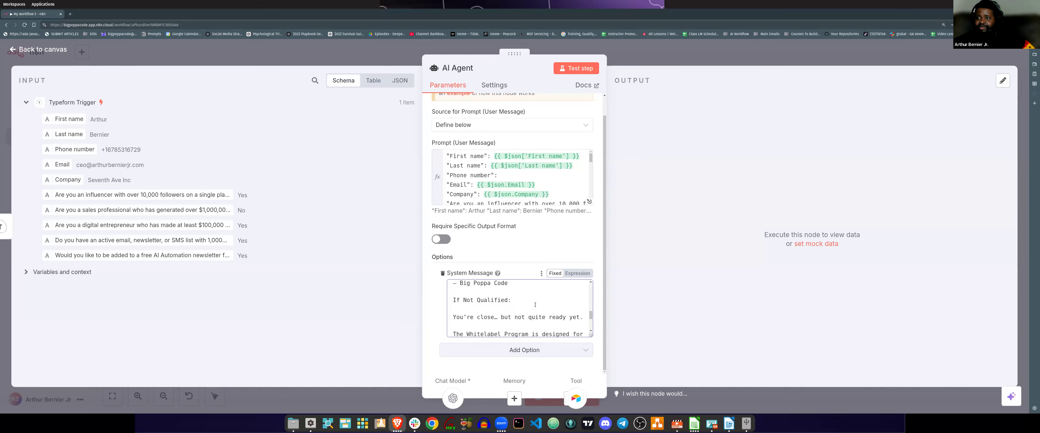
{"action": "scroll", "coordinate": [487, 306], "scroll_direction": "down", "scroll_amount": 2}
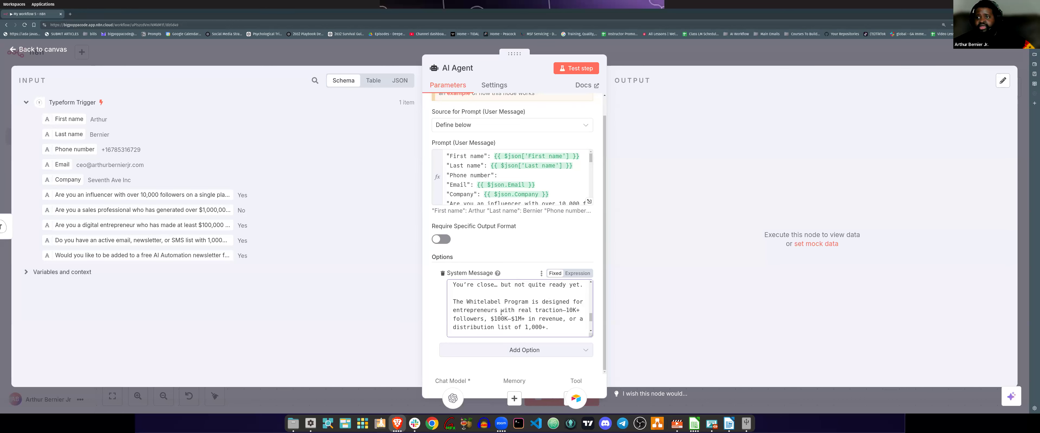
{"action": "scroll", "coordinate": [547, 313], "scroll_direction": "down", "scroll_amount": 1}
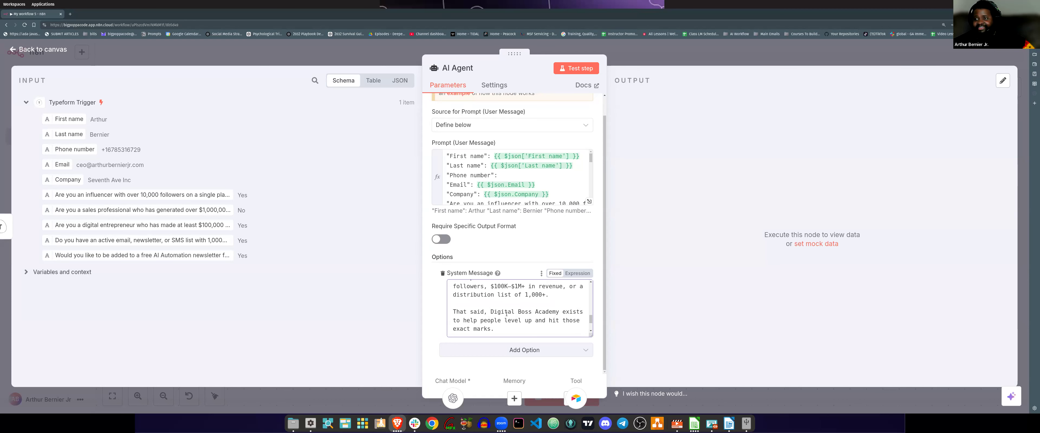
{"action": "left_click_drag", "start_coordinate": [491, 312], "coordinate": [558, 312]}
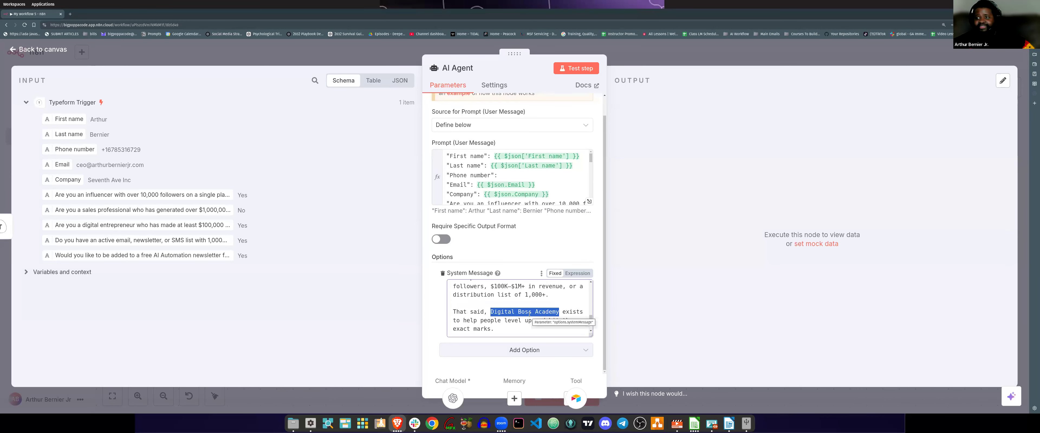
End the system message with the instruction "Update Airtable with the correct information" and return to the canvas
{"action": "scroll", "coordinate": [516, 313], "scroll_direction": "down", "scroll_amount": 5}
{"action": "type", "text": "Update Airtable with the correct information"}
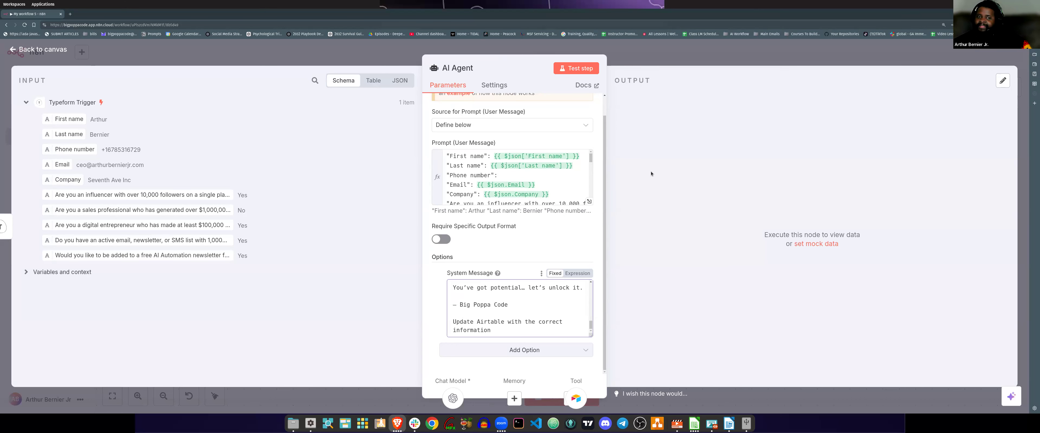
{"action": "left_click", "coordinate": [819, 50]}
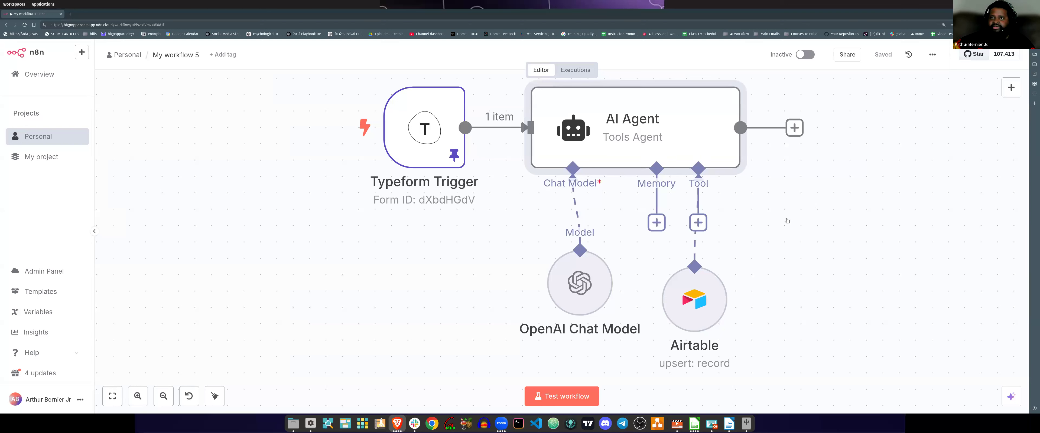
Move the browser window aside to show the "Live Workflow Demo" slide of the presentation
{"action": "left_click_drag", "start_coordinate": [315, 15], "coordinate": [0, 111]}
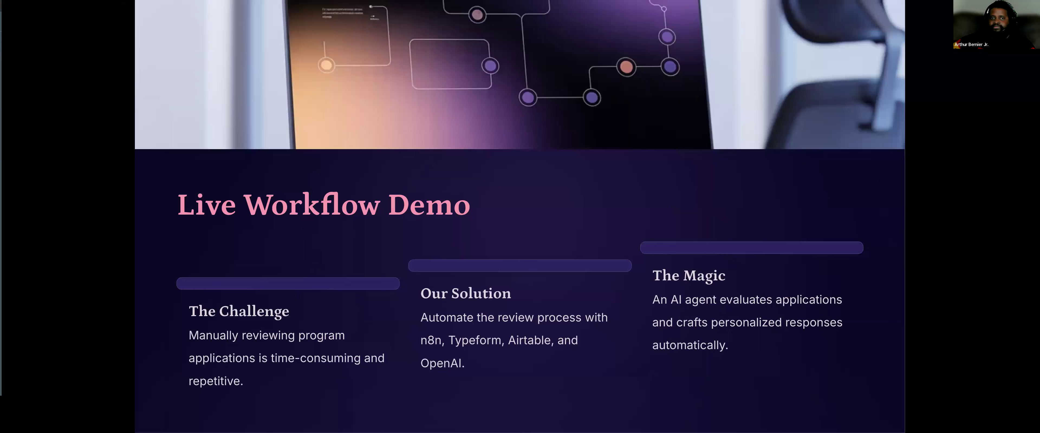